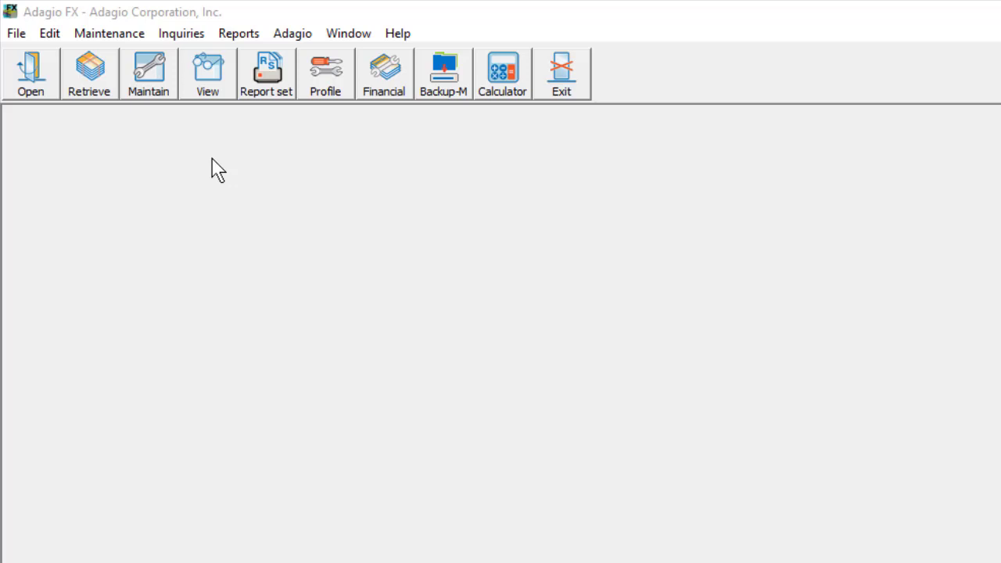
Step: Open Maintenance > Retrieve Accounting Data to list the existing templates, including Marathon, Universal and Warren's Depts
left_click(217, 171)
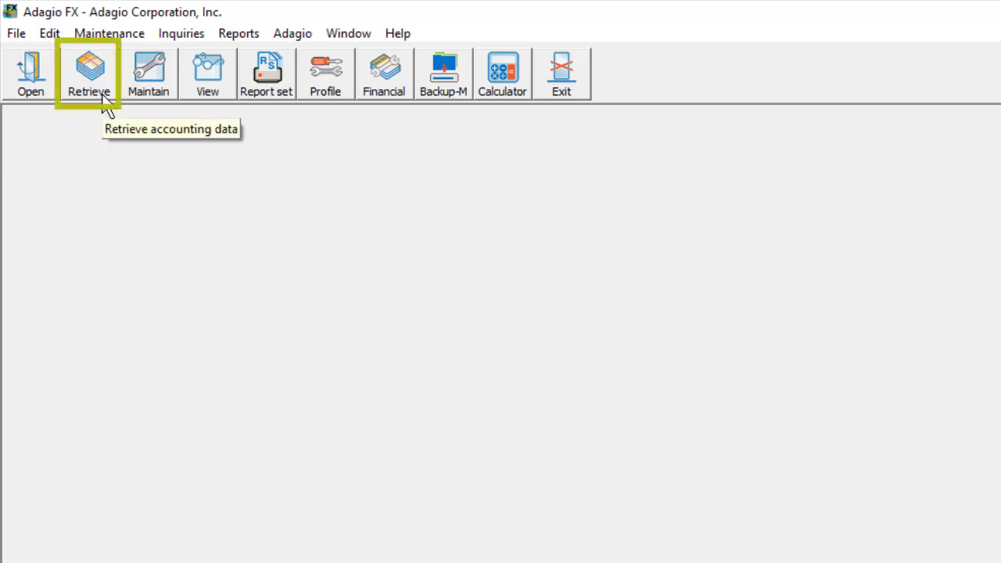
left_click(71, 39)
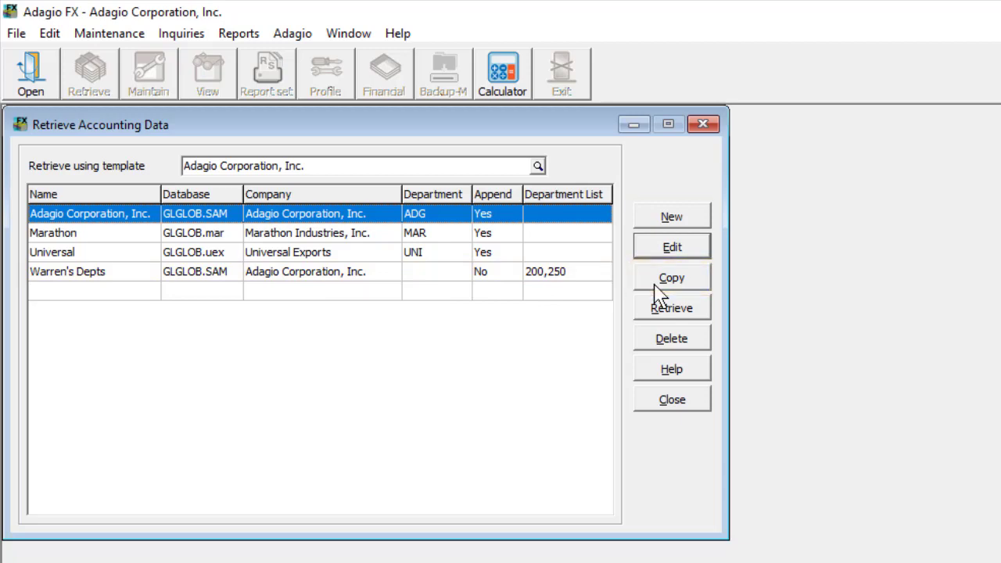
Step: Create a new retrieve template named 'West Coast' with database type Adagio Accounting
left_click(644, 222)
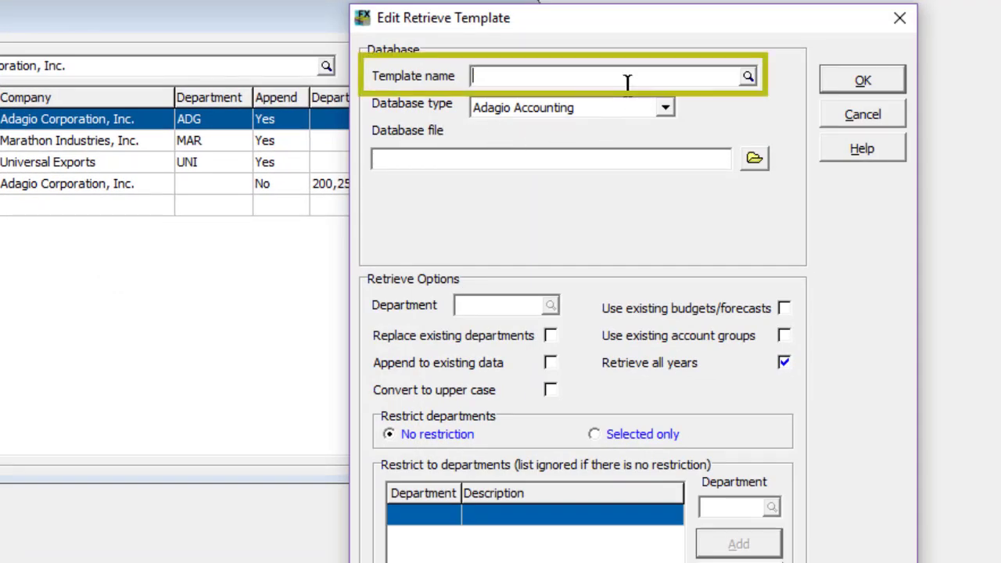
type("West Coast")
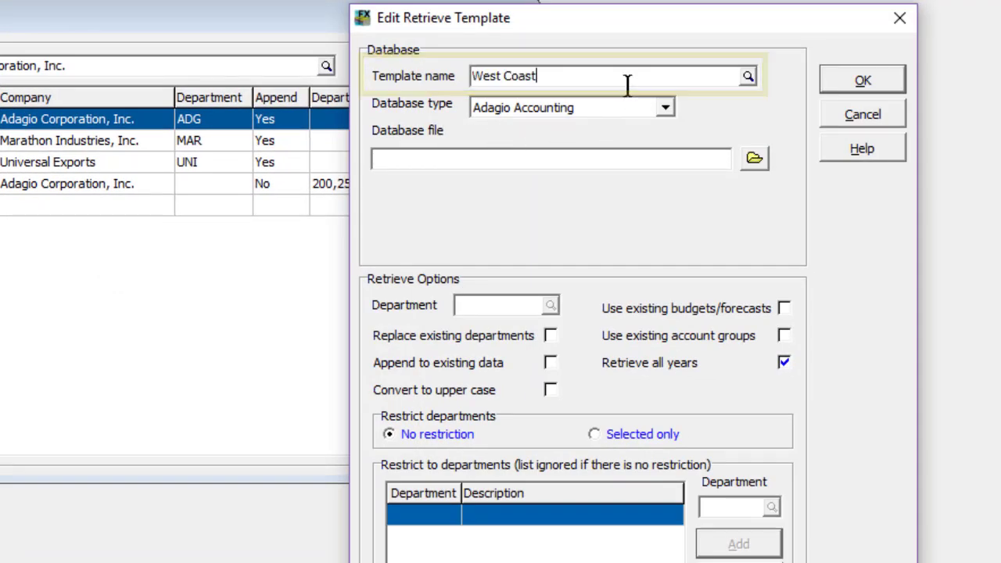
left_click(663, 110)
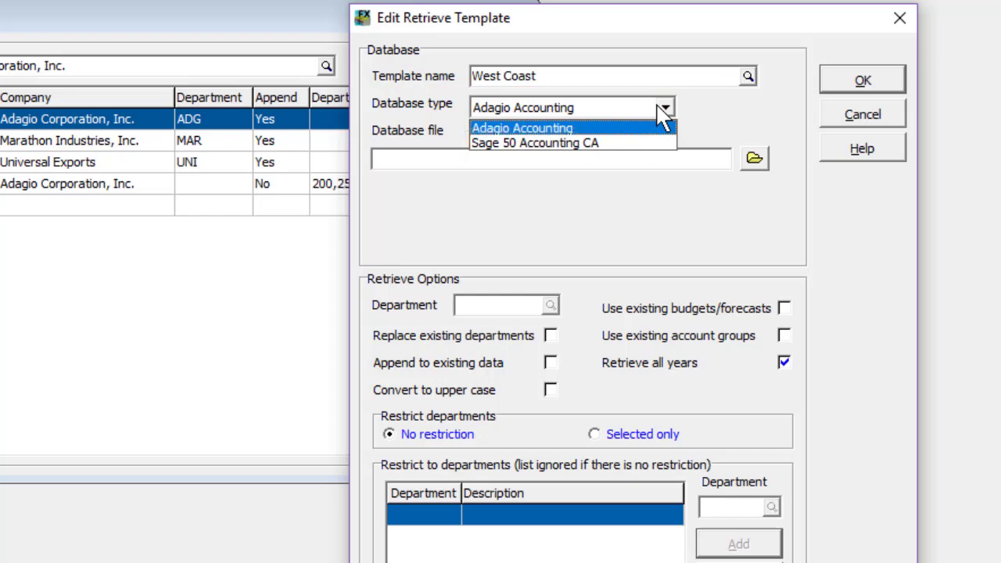
left_click(663, 114)
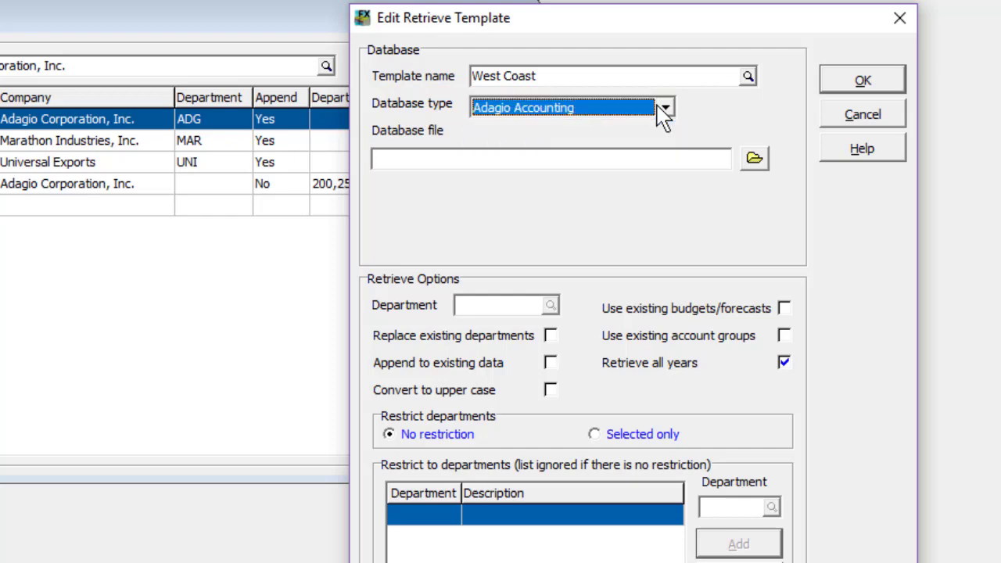
Step: Set the template's database file to C:\SOFTRAK\DATA\GLGLOB.wes for West Coast Industries
left_click(754, 162)
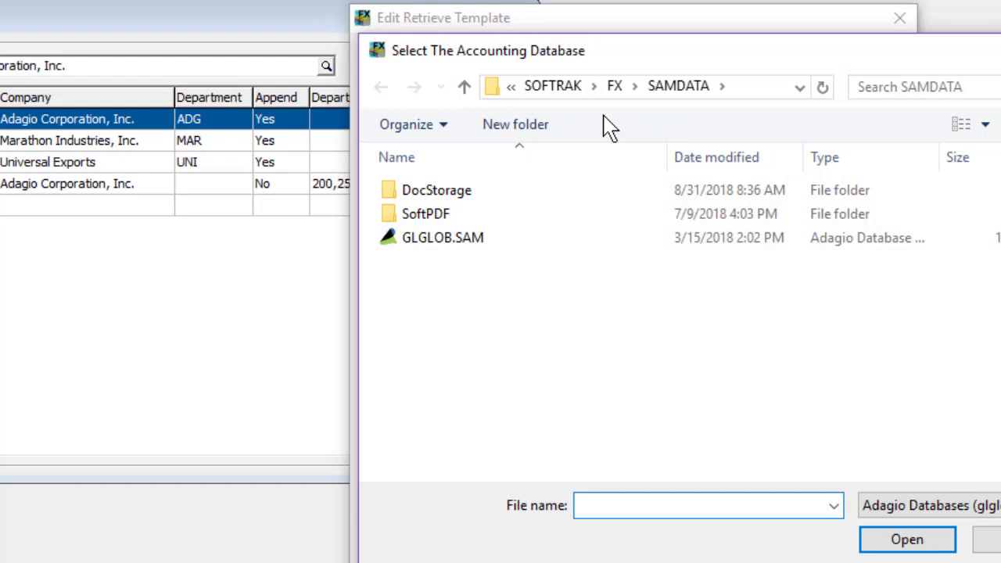
left_click(568, 90)
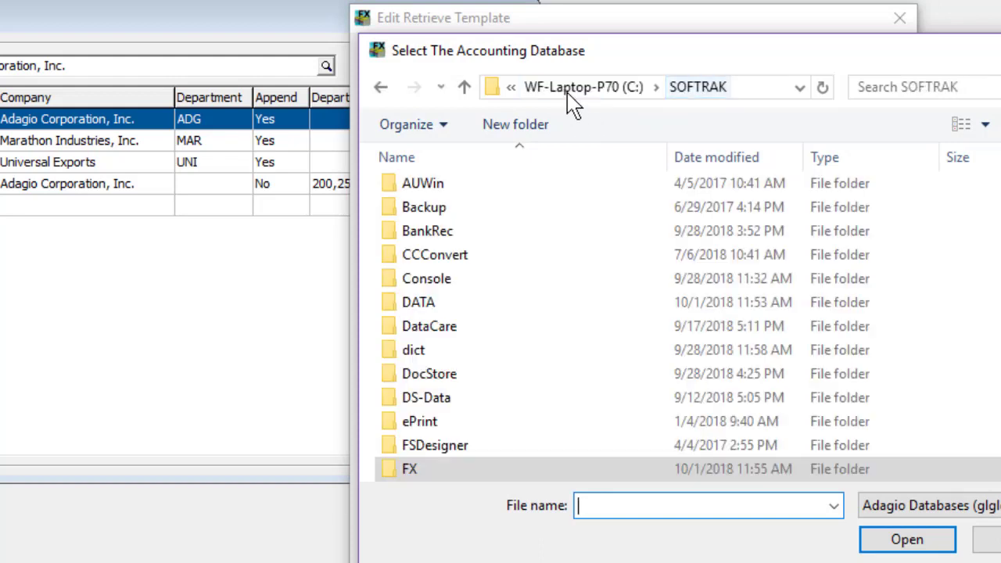
double_click(399, 303)
left_click(402, 316)
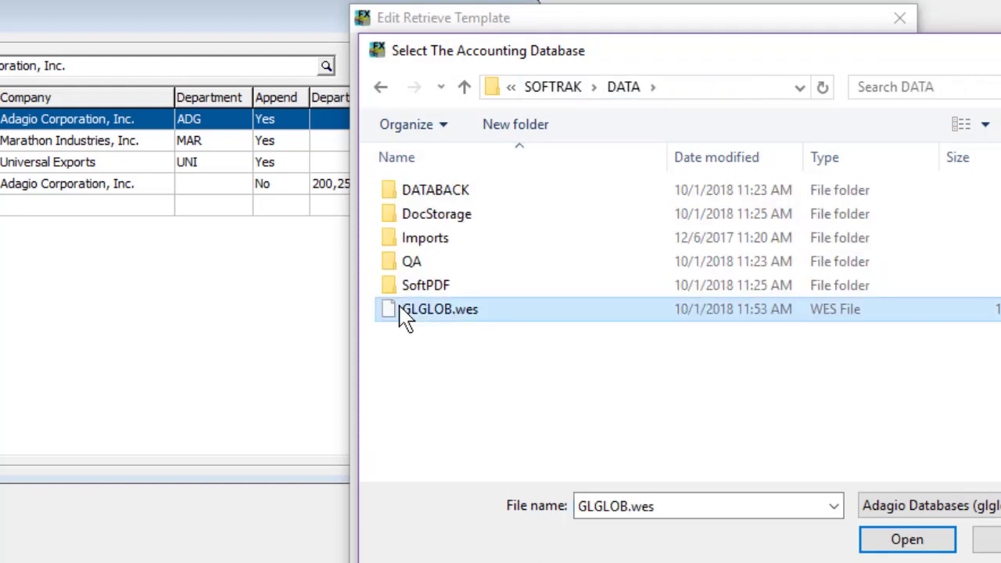
double_click(404, 317)
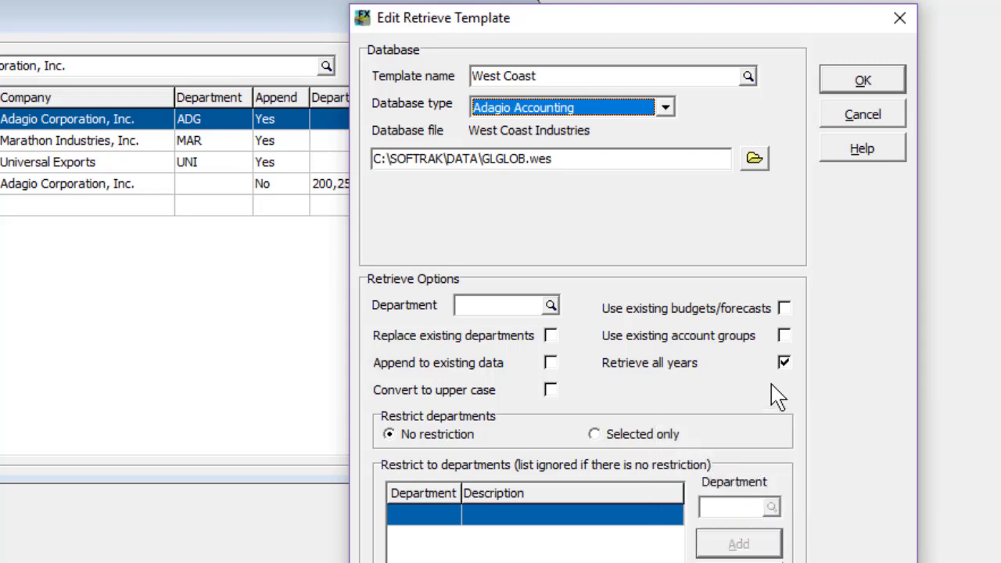
Step: Keep Retrieve all years on and enable Use existing account groups
left_click(784, 362)
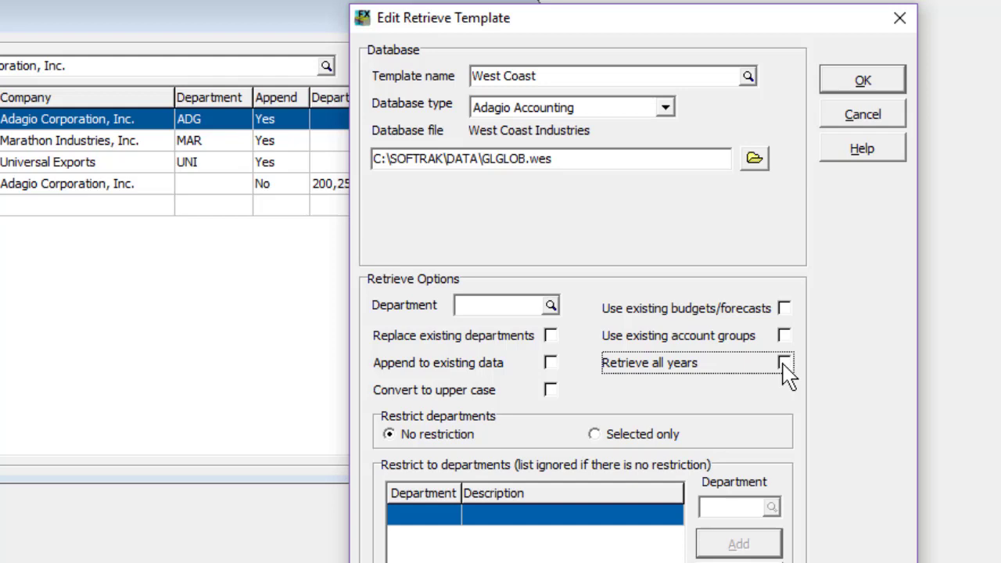
left_click(784, 365)
left_click(785, 338)
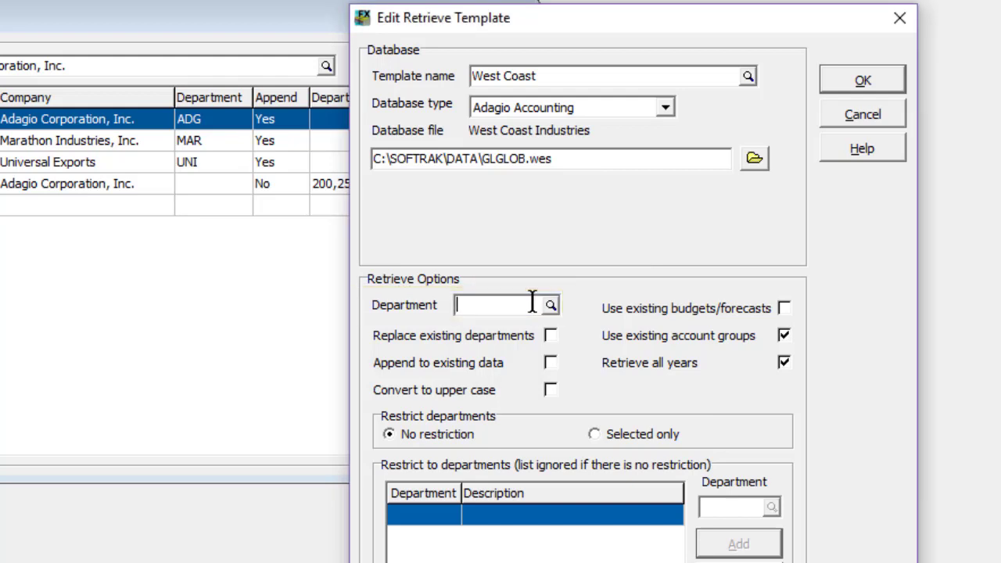
Step: Enter WES??? as the department code under Retrieve Options
type("WES")
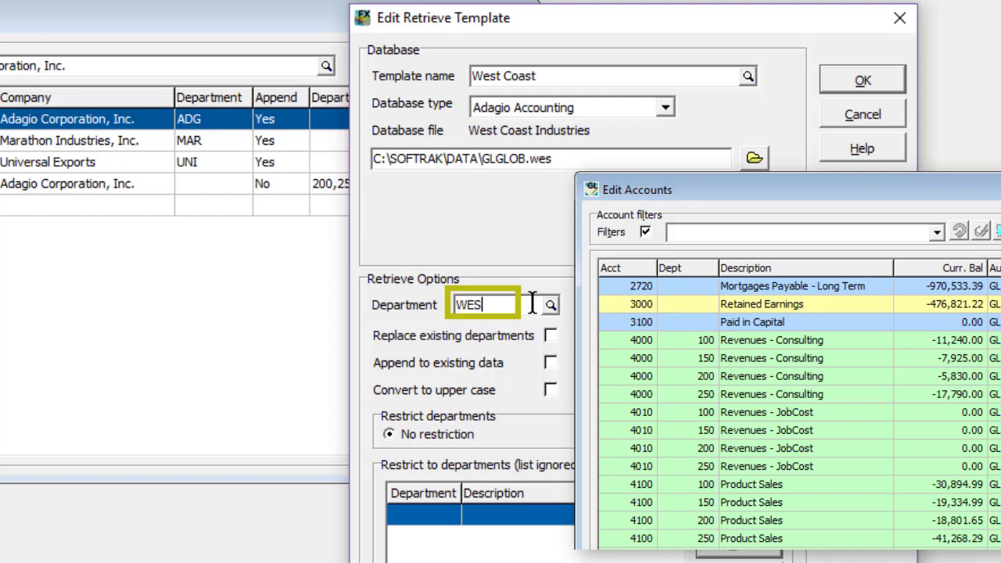
type("???")
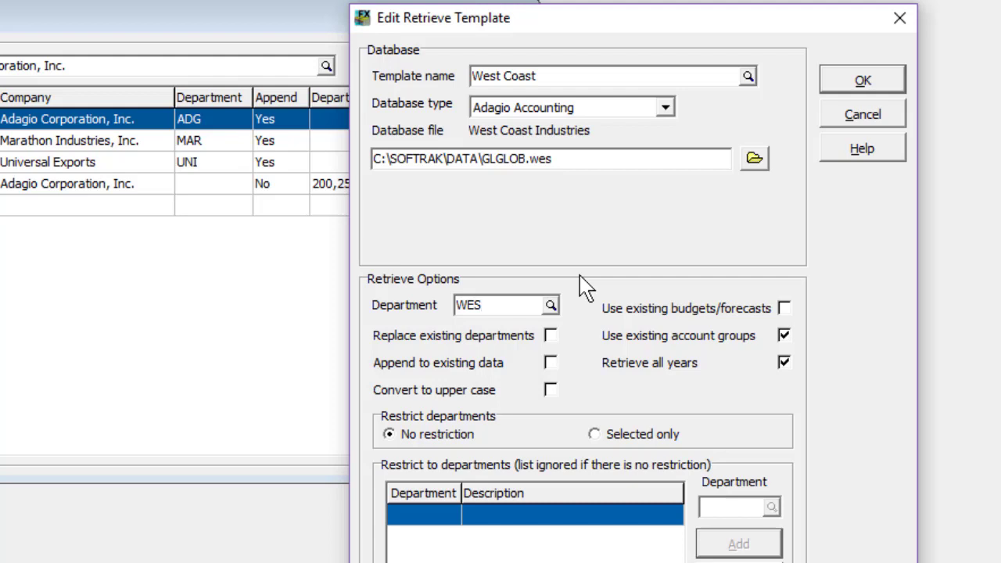
left_click(560, 368)
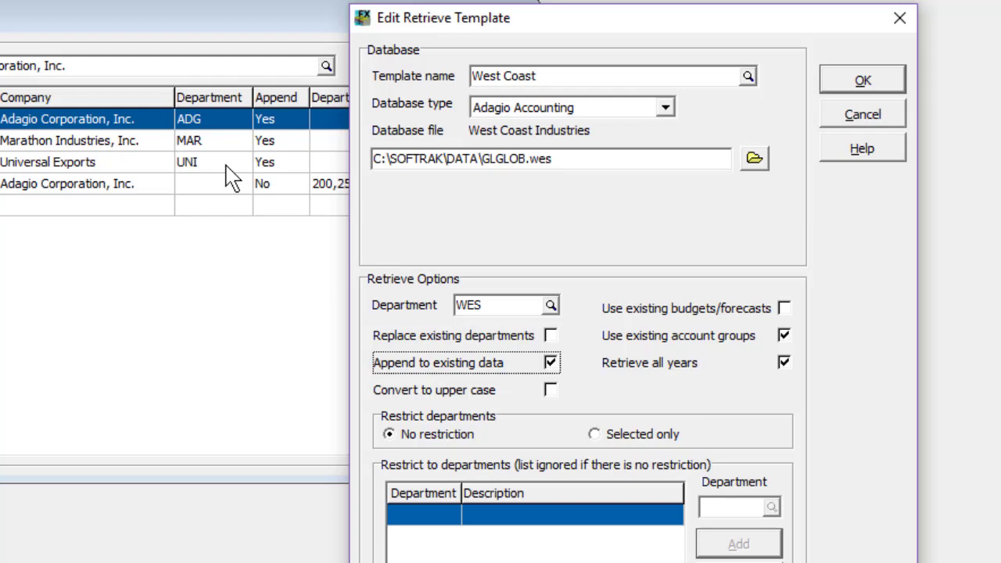
left_click(551, 335)
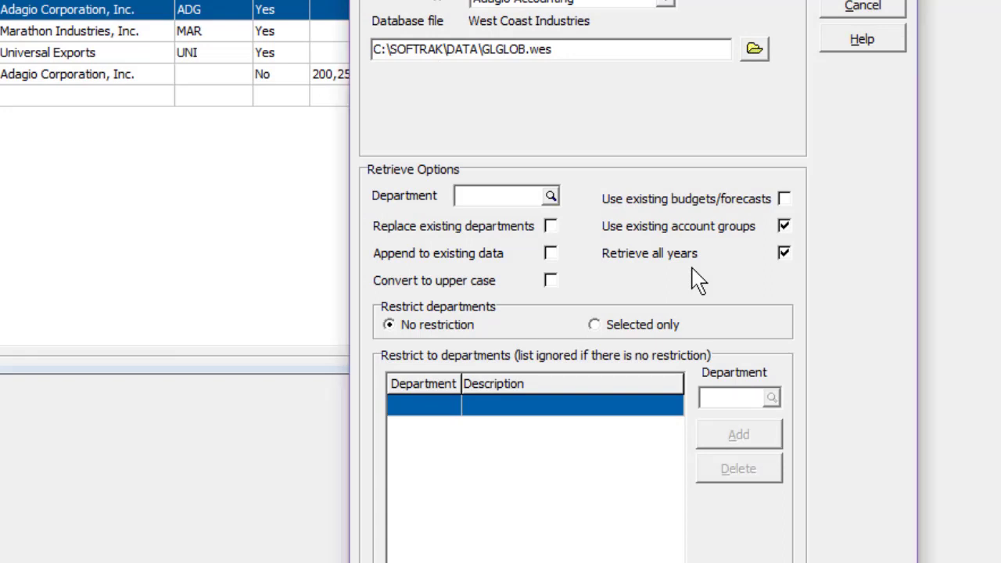
Step: Restrict retrieval to Selected only departments 150 West Coast USA and 250 West Coast Canada
left_click(600, 330)
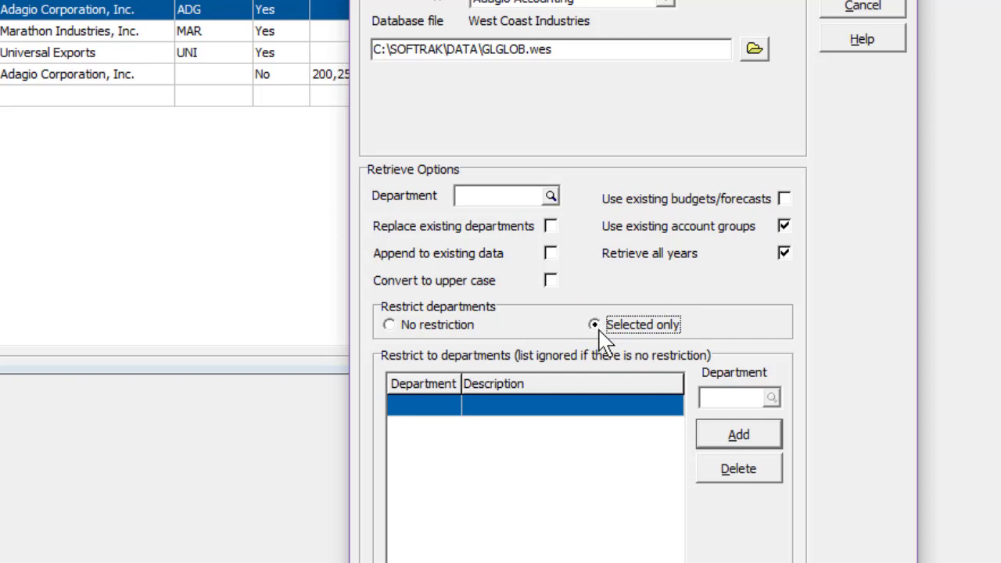
left_click(710, 441)
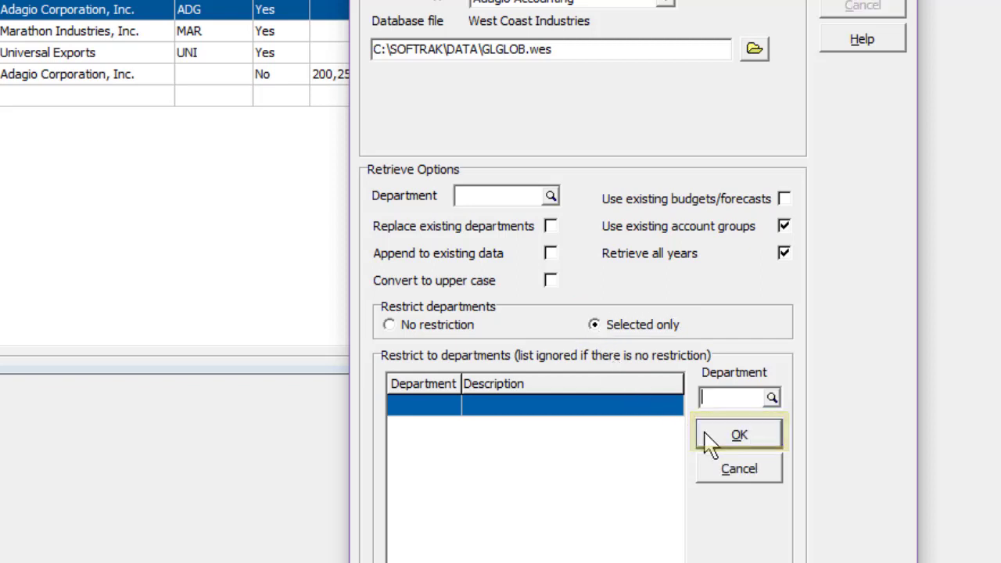
left_click(771, 398)
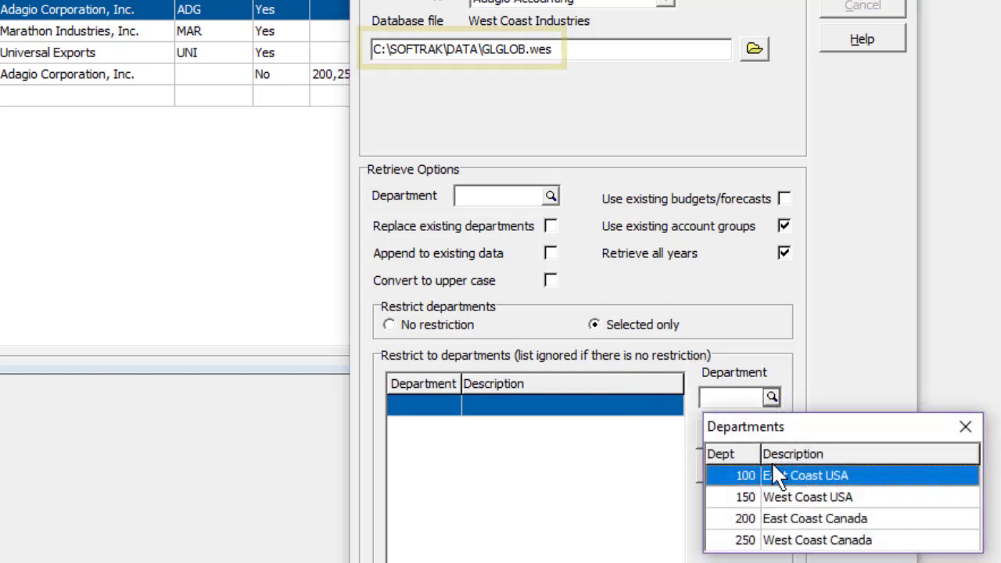
double_click(778, 499)
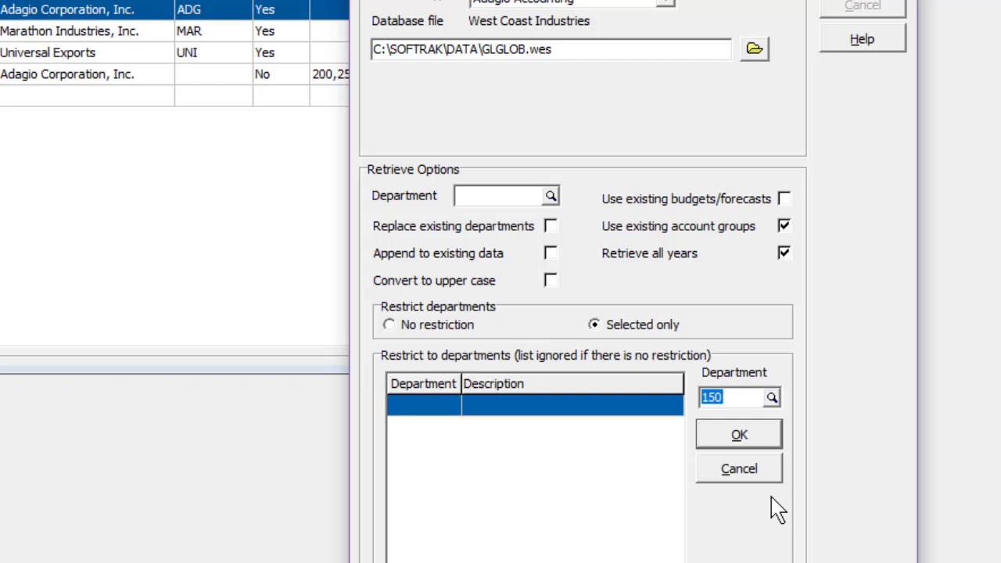
left_click(766, 447)
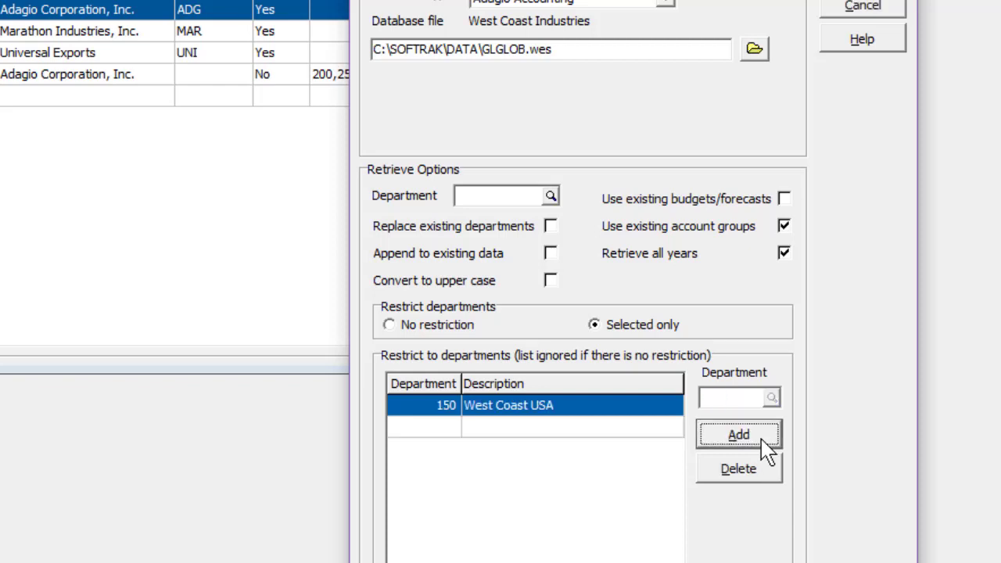
left_click(762, 439)
left_click(772, 398)
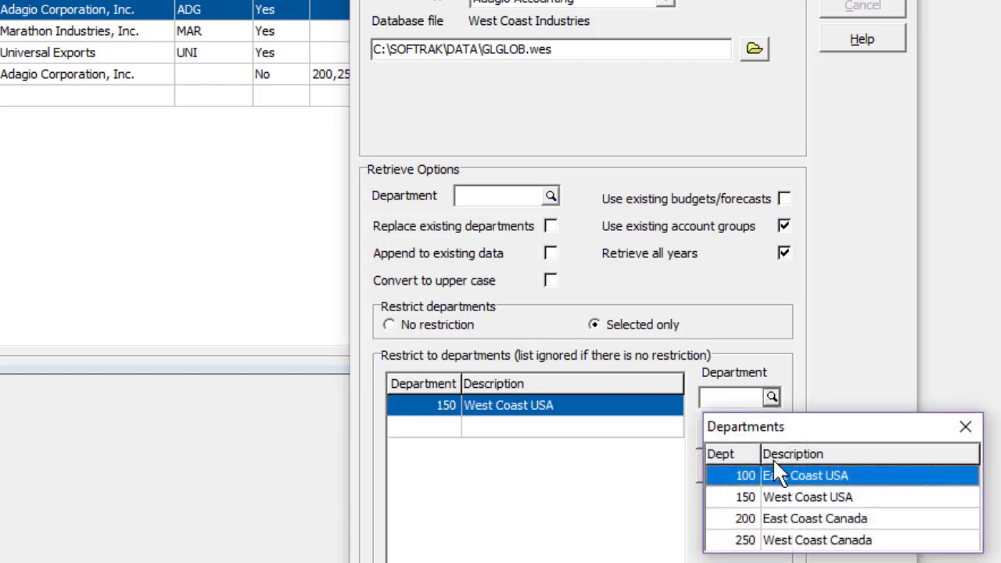
double_click(778, 540)
left_click(778, 450)
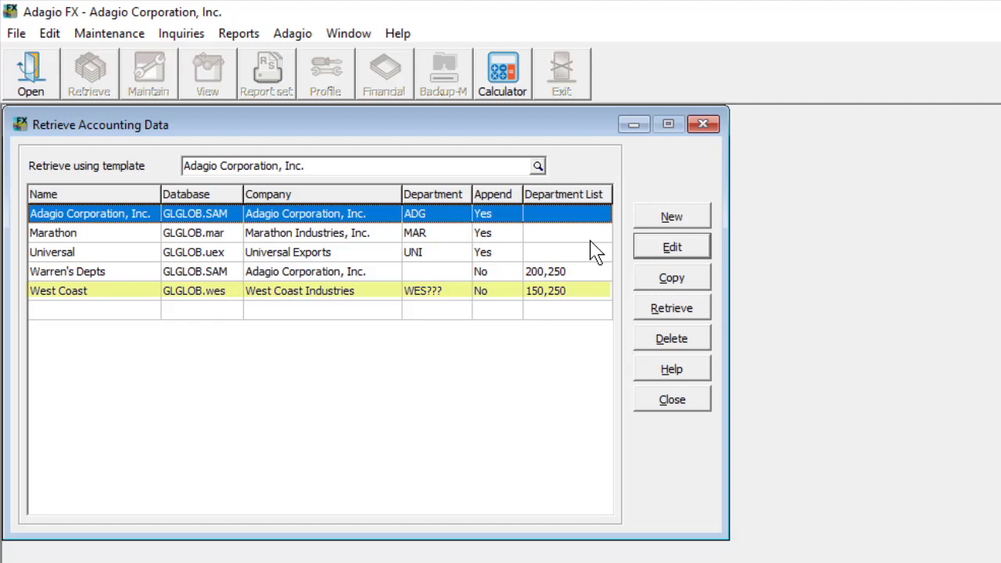
Step: Choose the West Coast template and retrieve data with Retr. Only, skipping the backup
left_click(538, 165)
left_click(470, 313)
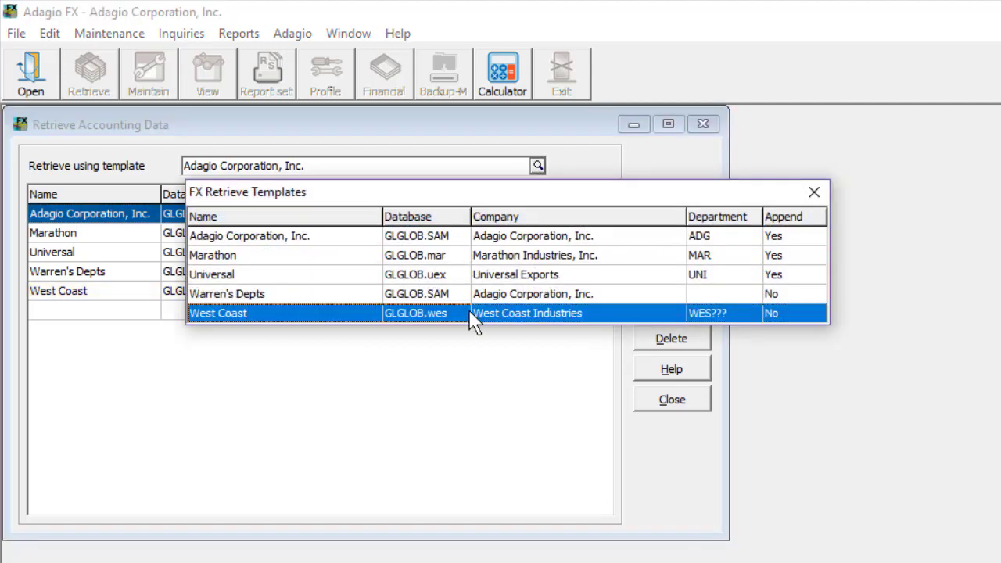
double_click(470, 313)
left_click(648, 312)
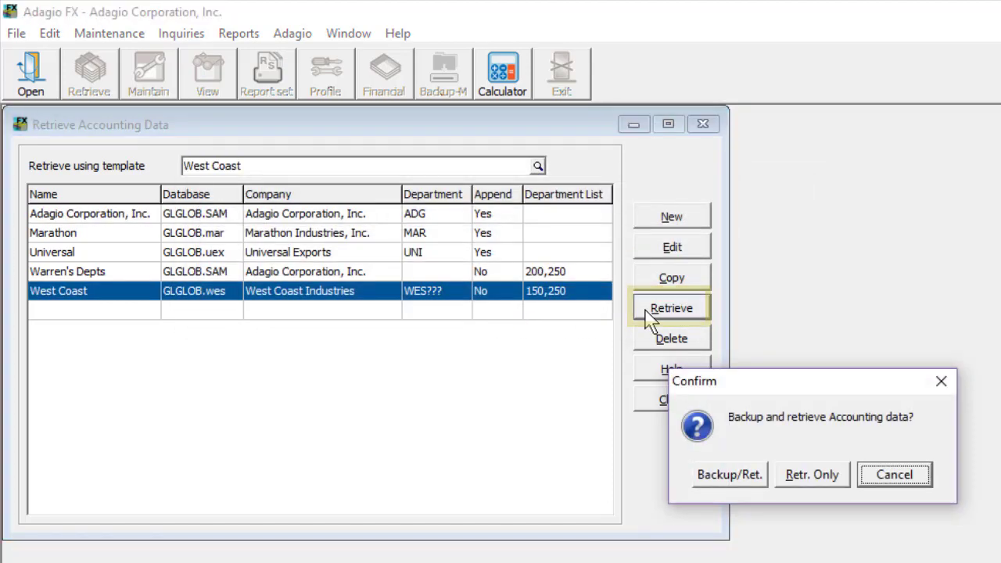
left_click(791, 487)
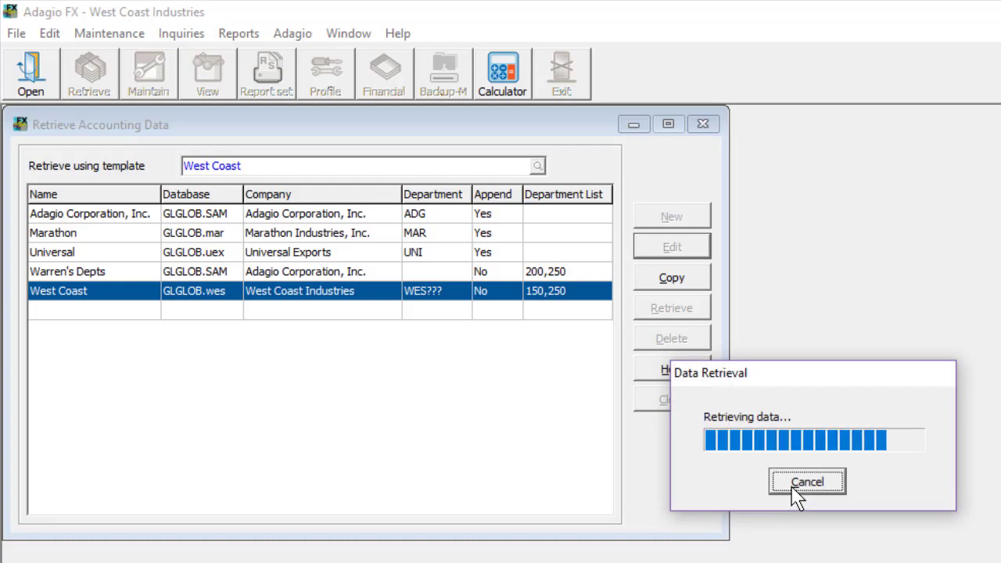